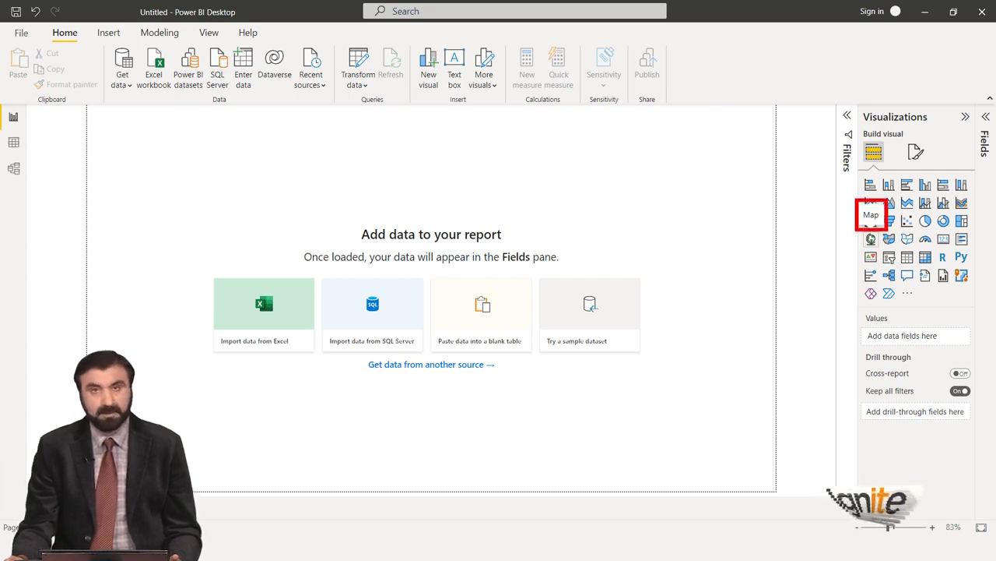
click(871, 238)
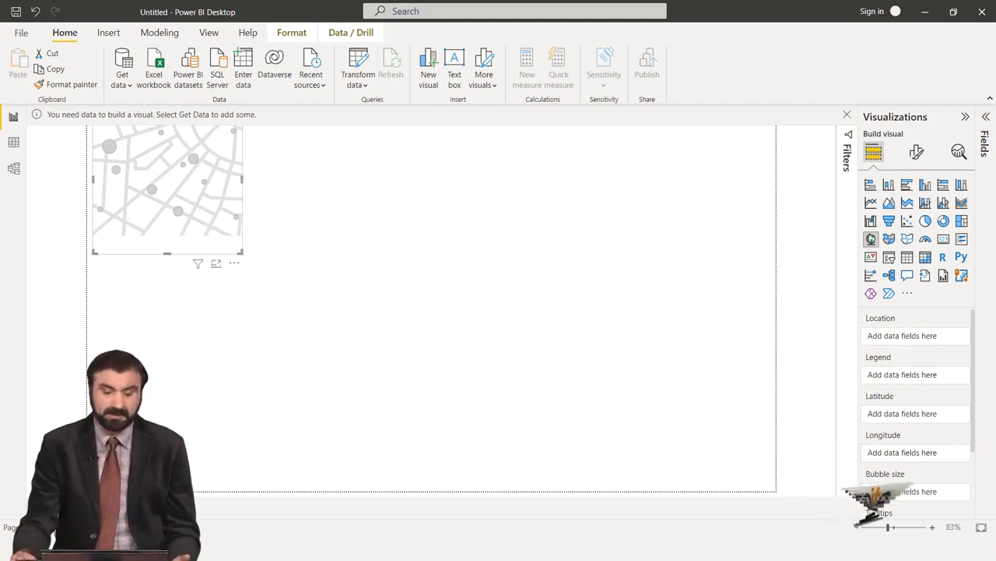
click(234, 263)
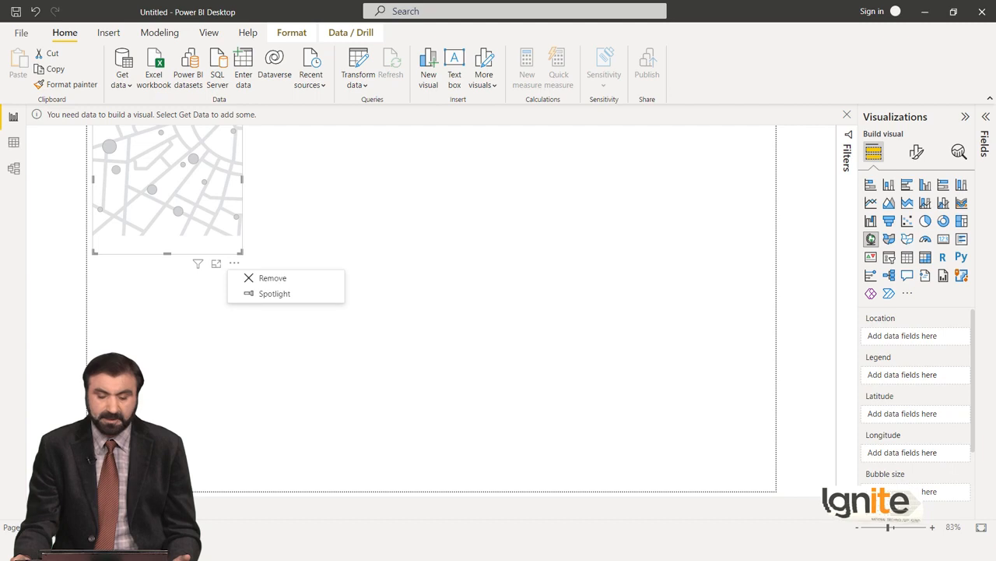
click(272, 278)
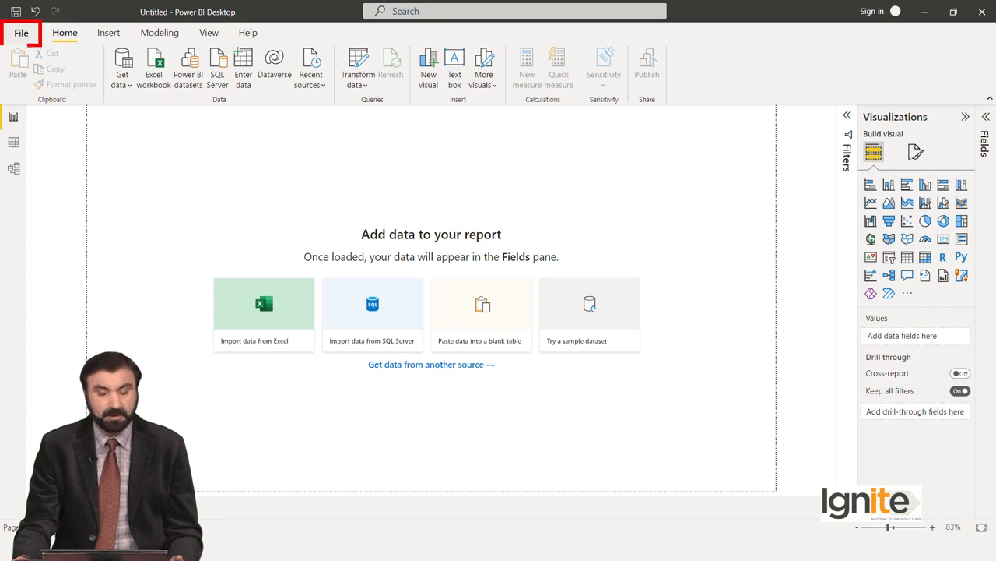
Step: Open the program options and show the global preview features
click(21, 32)
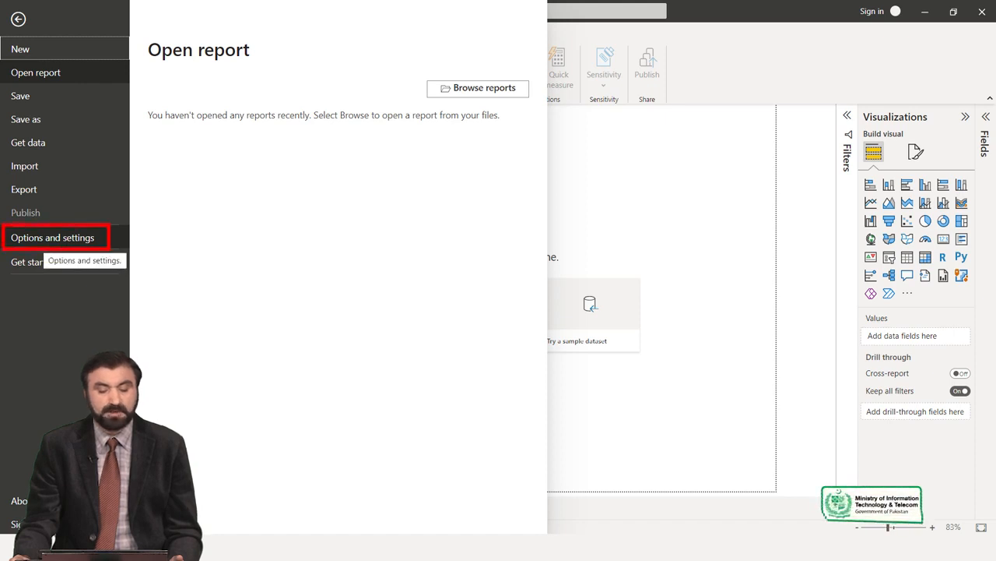
click(53, 237)
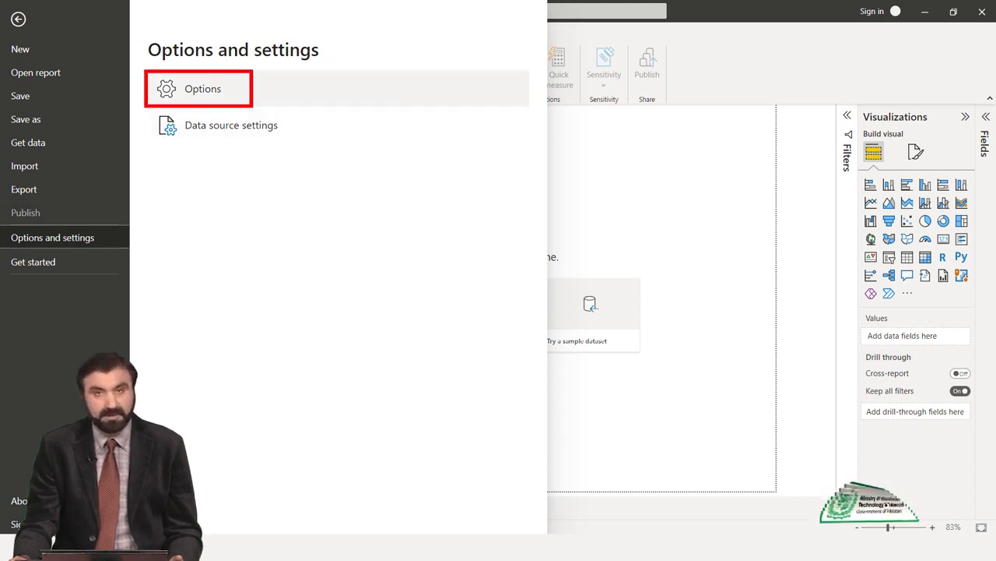
click(203, 89)
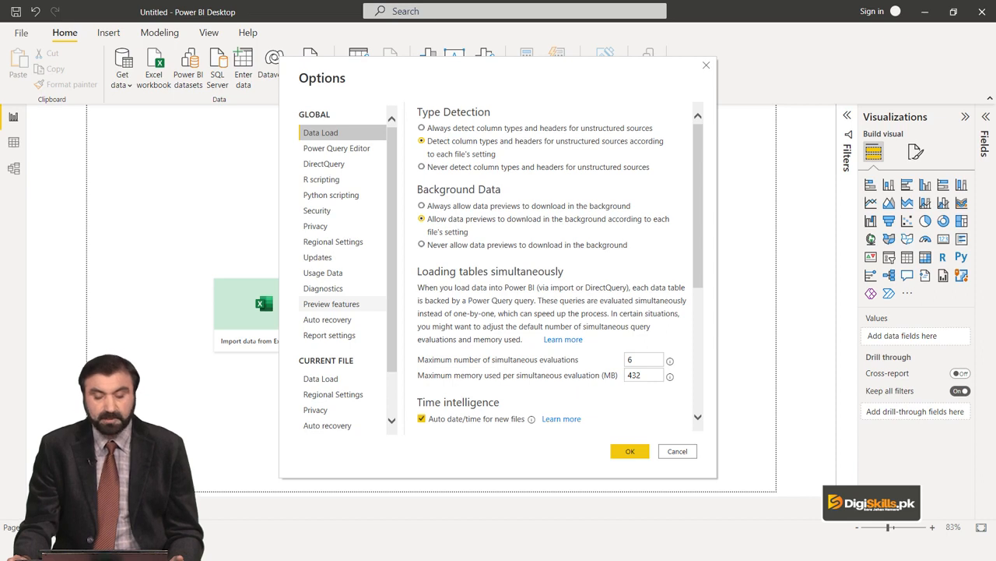
click(332, 304)
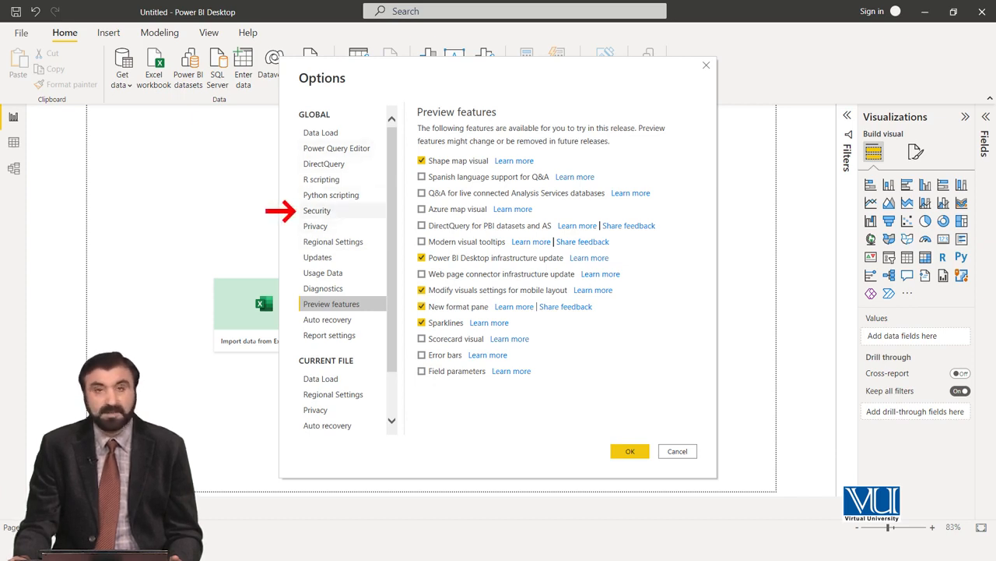
Step: Enable the use of ArcGIS for Power BI in the global security options and accept the changes
click(318, 211)
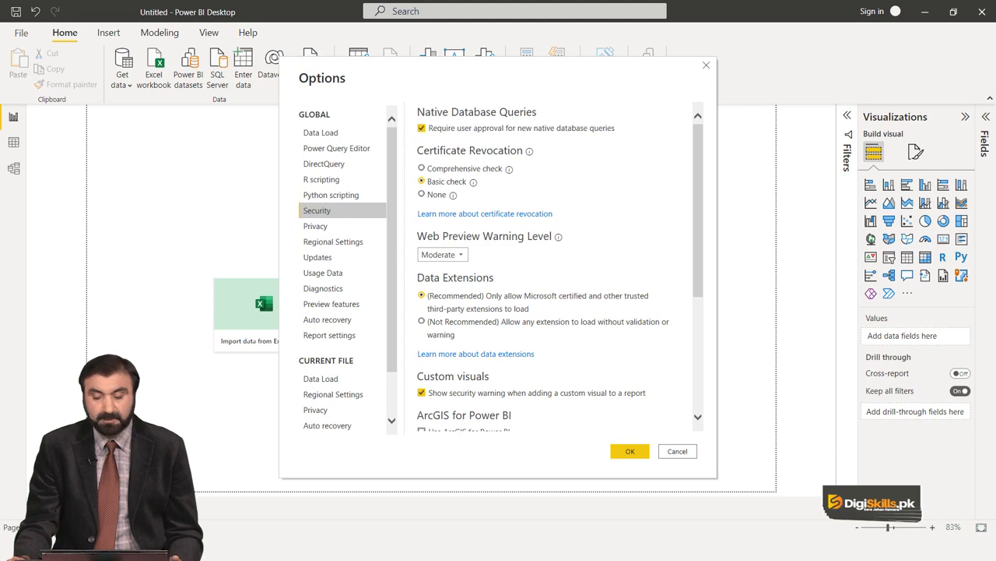
scroll(698, 234, down, 2)
scroll(698, 234, down, 5)
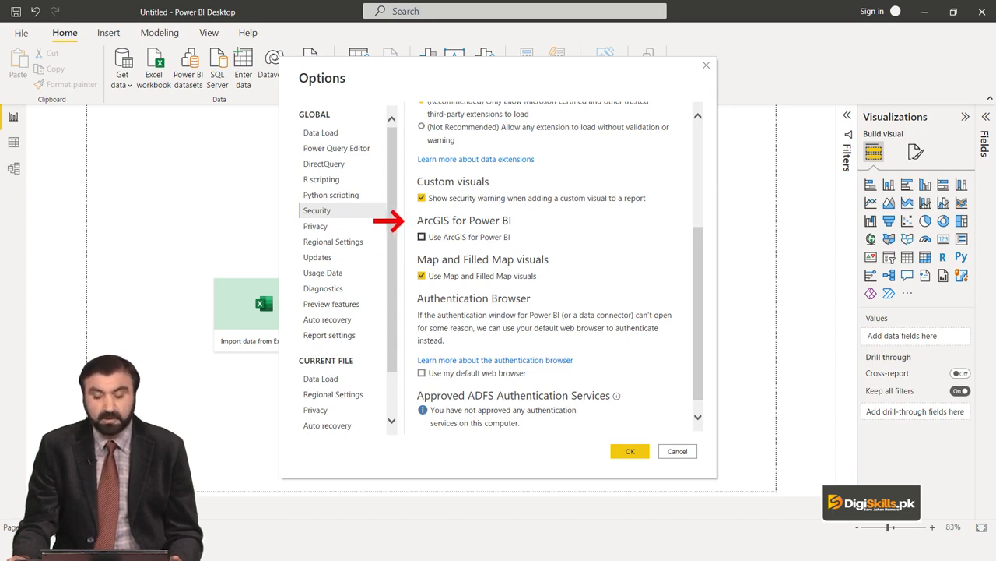
click(422, 236)
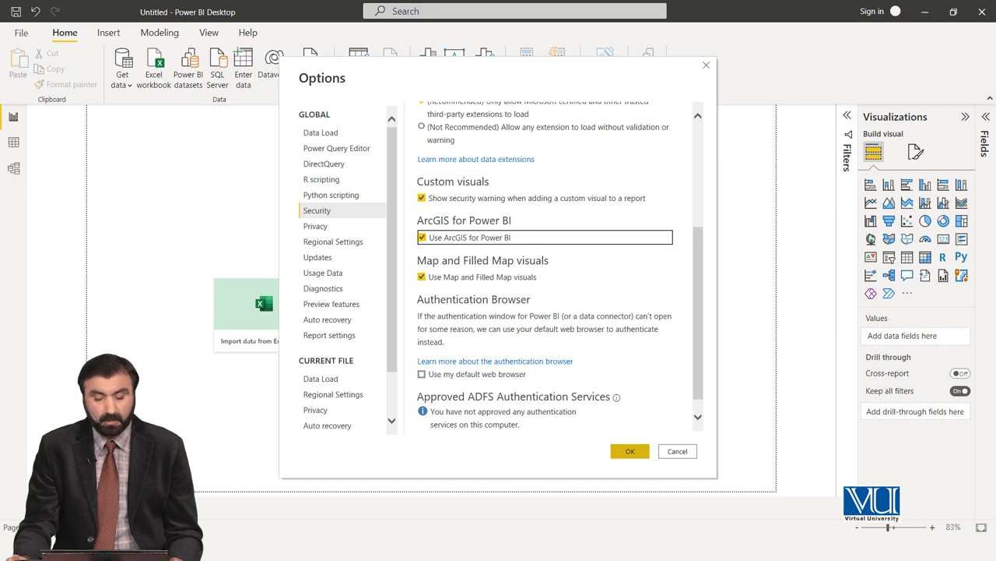
key(Return)
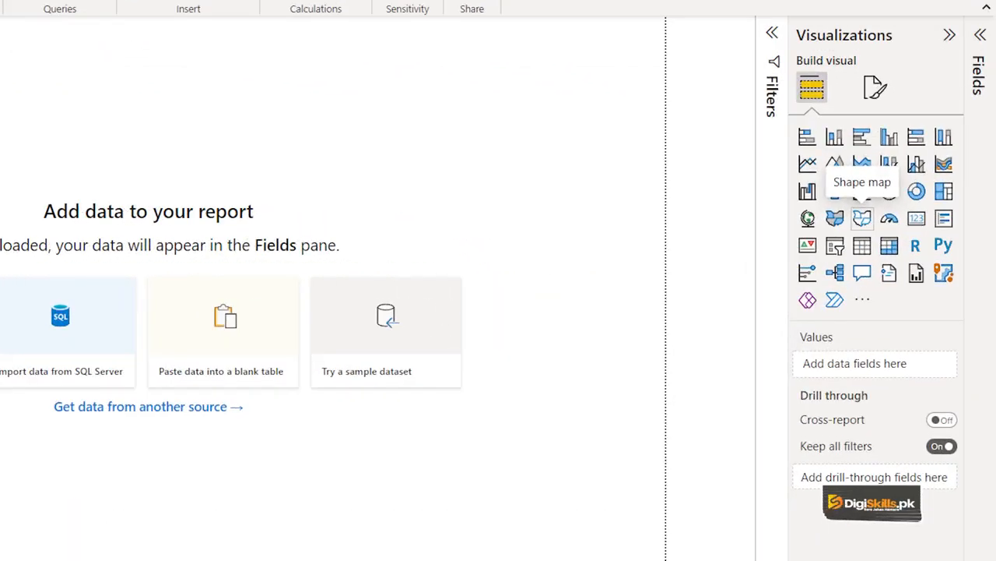
click(862, 218)
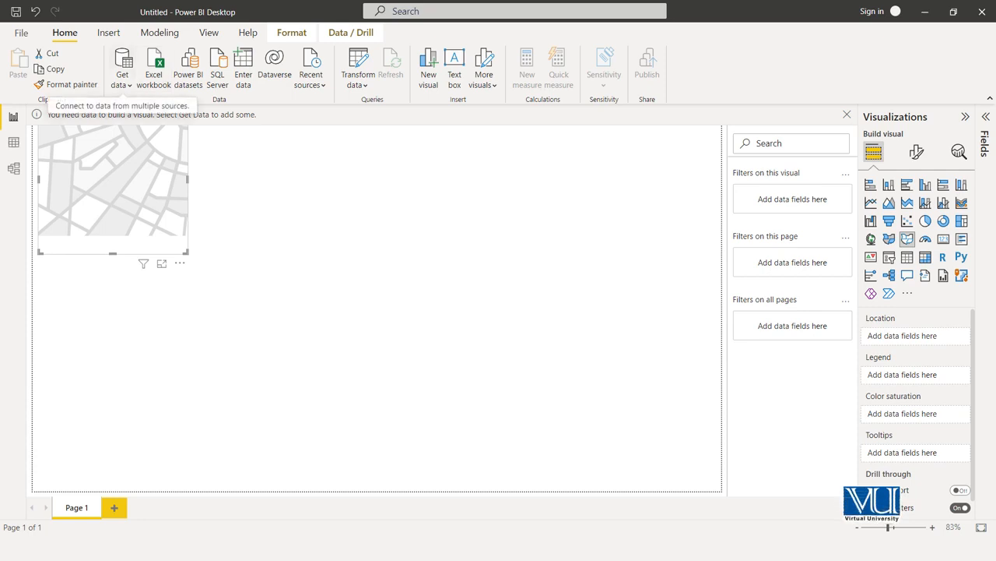
click(180, 263)
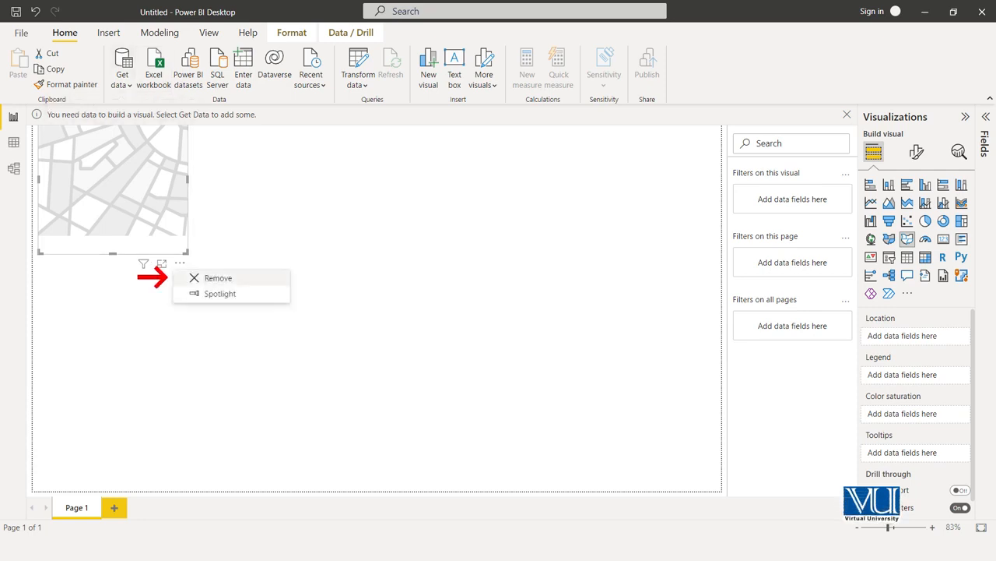
click(218, 277)
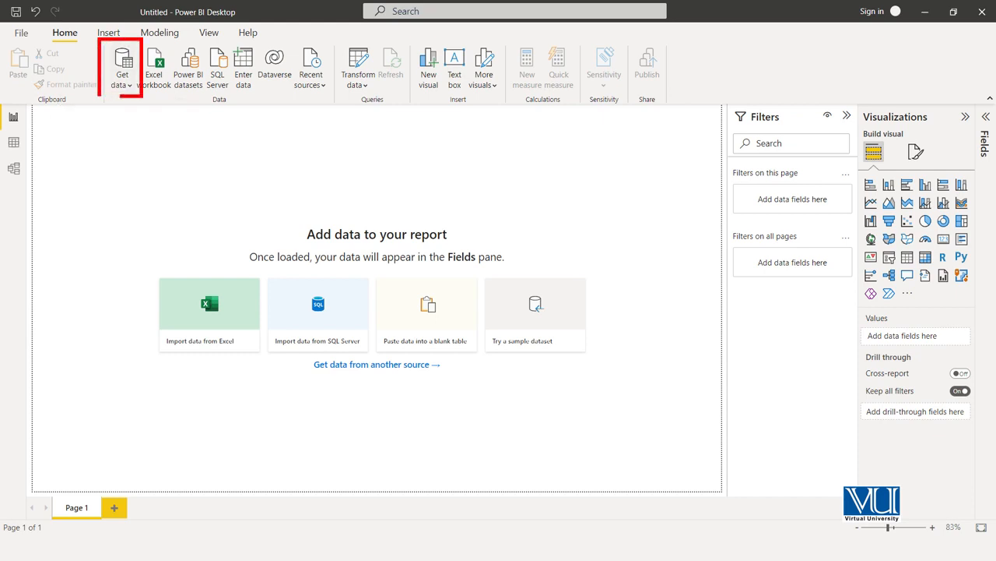
Step: Import pakistan_districts.csv from the Downloads folder as a Text/CSV source and load it into the report
click(122, 59)
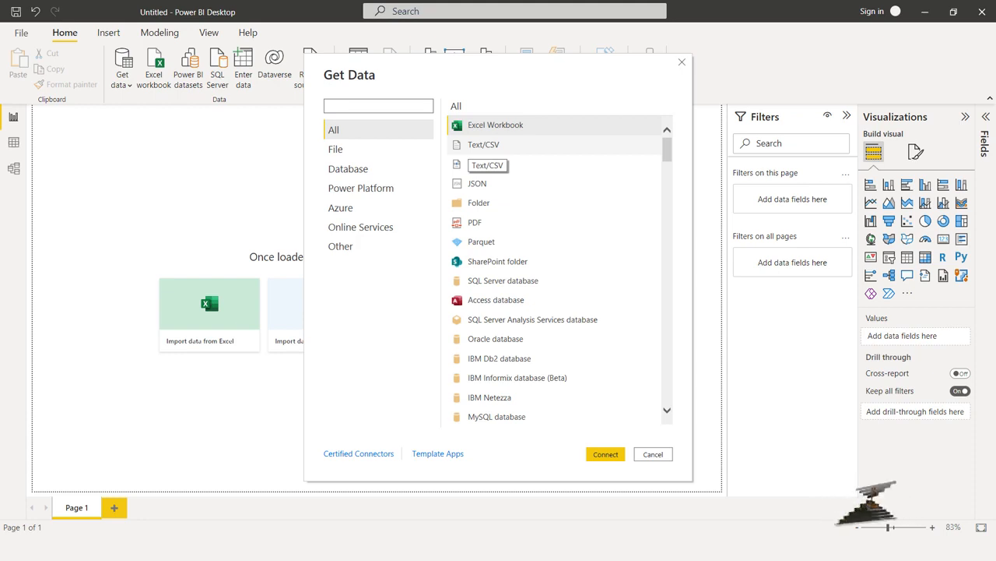
click(479, 145)
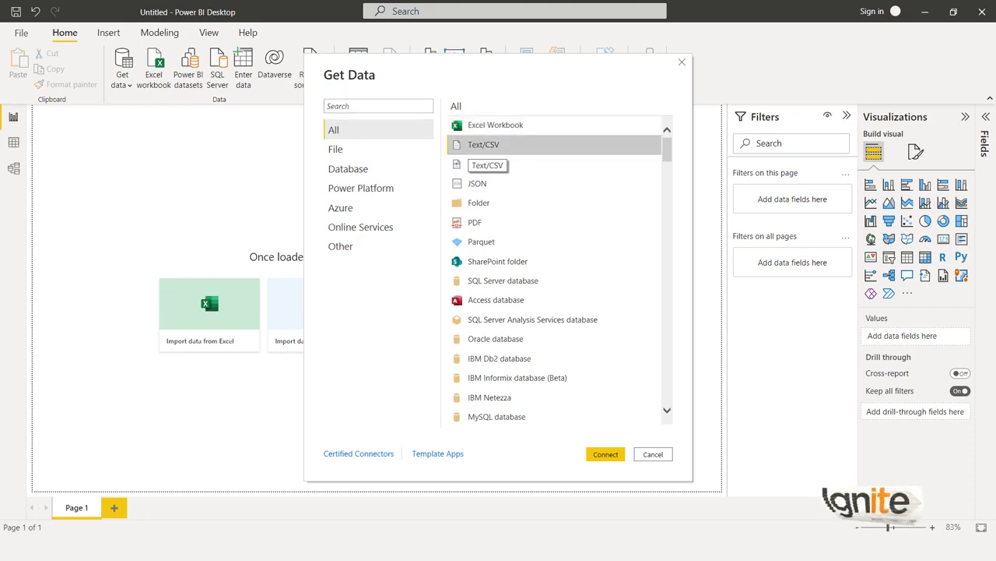
click(606, 454)
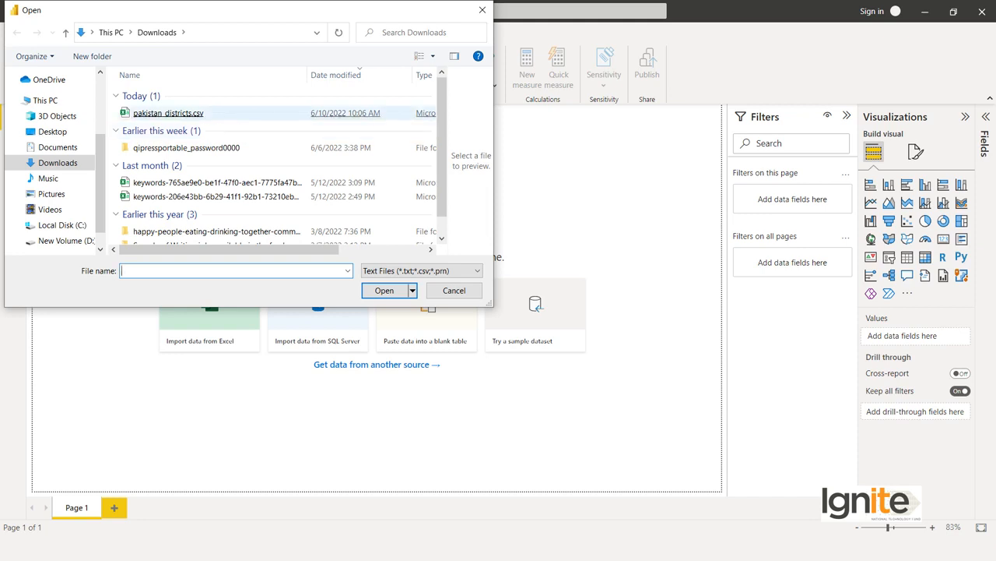
double_click(168, 113)
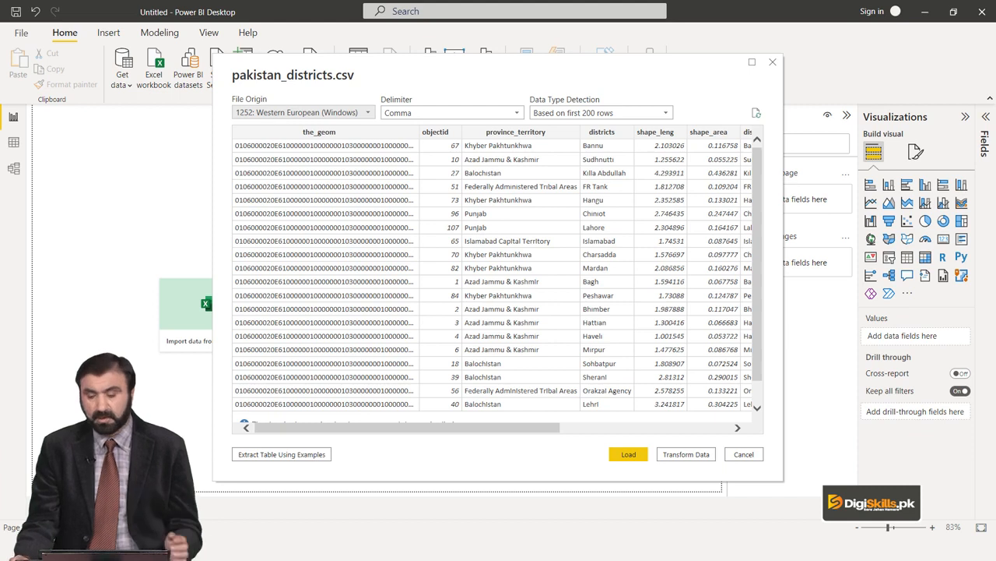
click(628, 454)
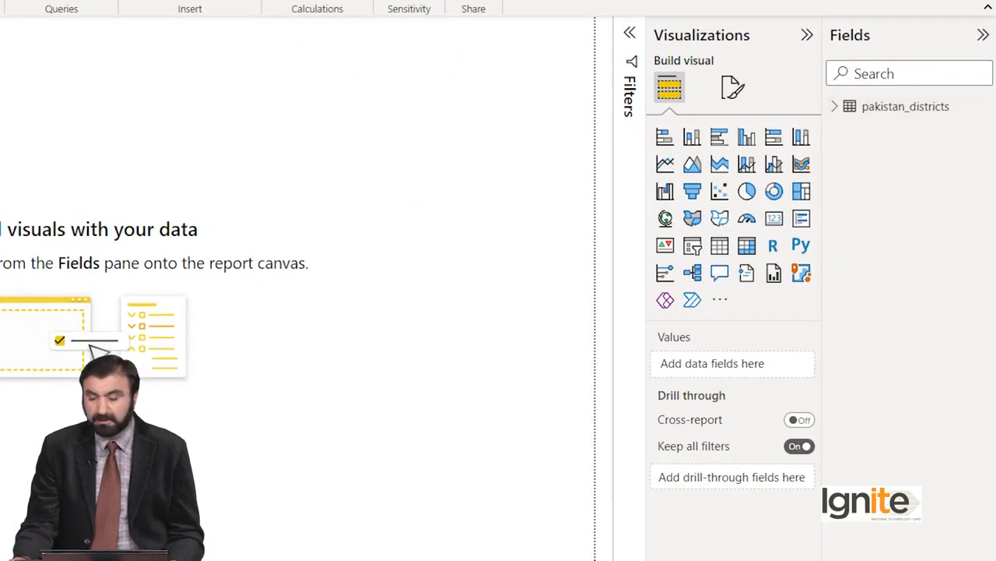
Step: Create a visual from the objectid field of pakistan_districts and convert it to a shape map
click(895, 106)
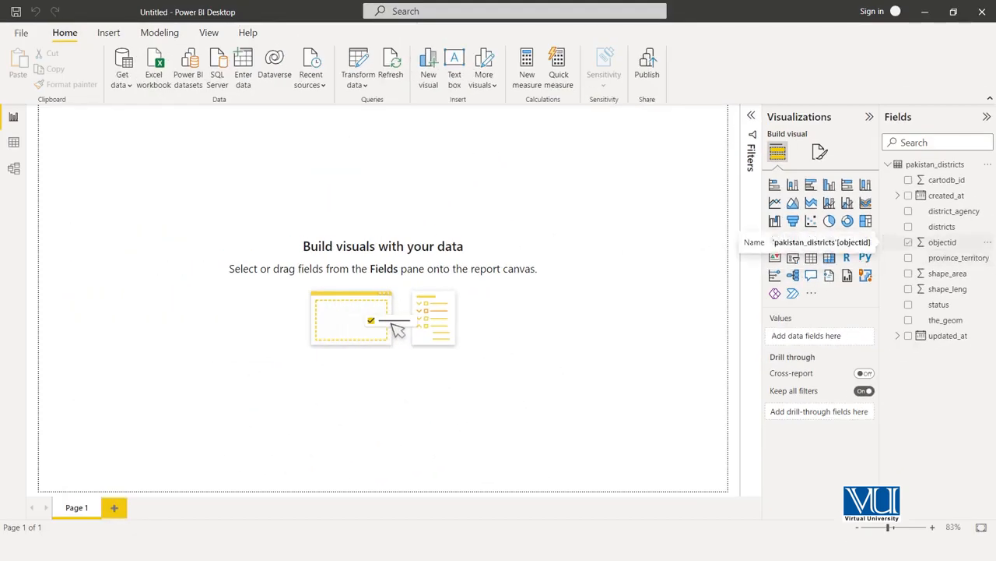
click(909, 242)
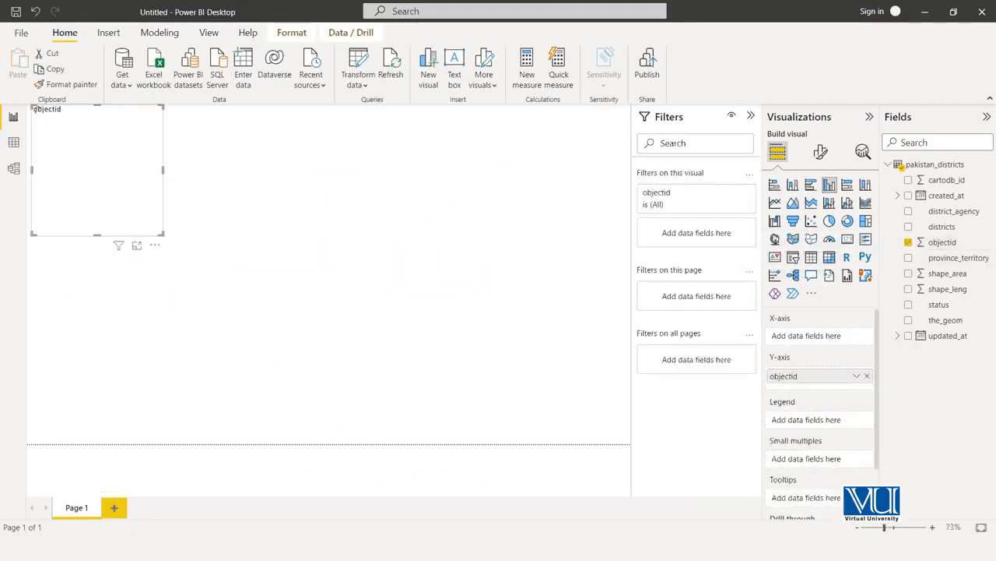
mouse_move(116, 196)
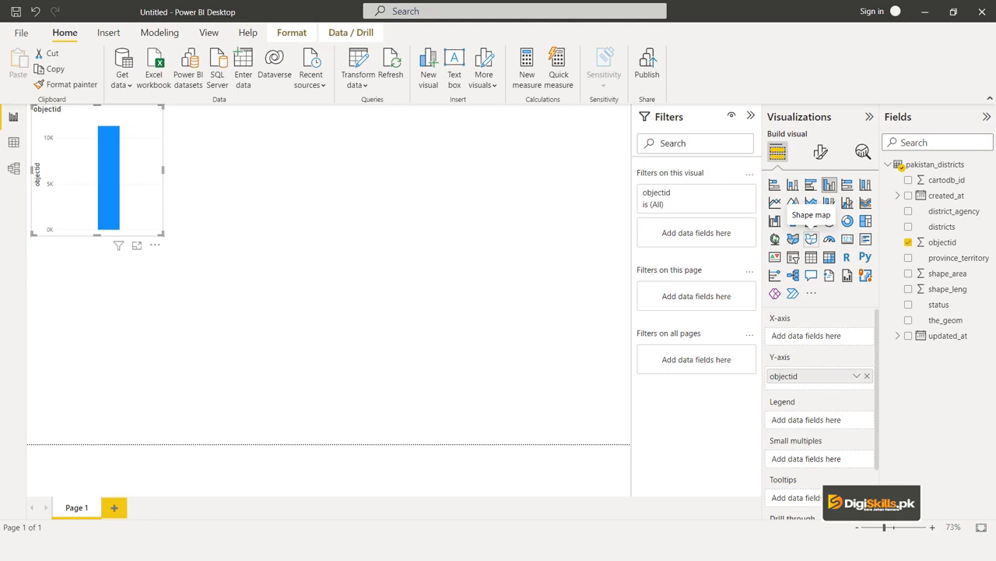
click(811, 239)
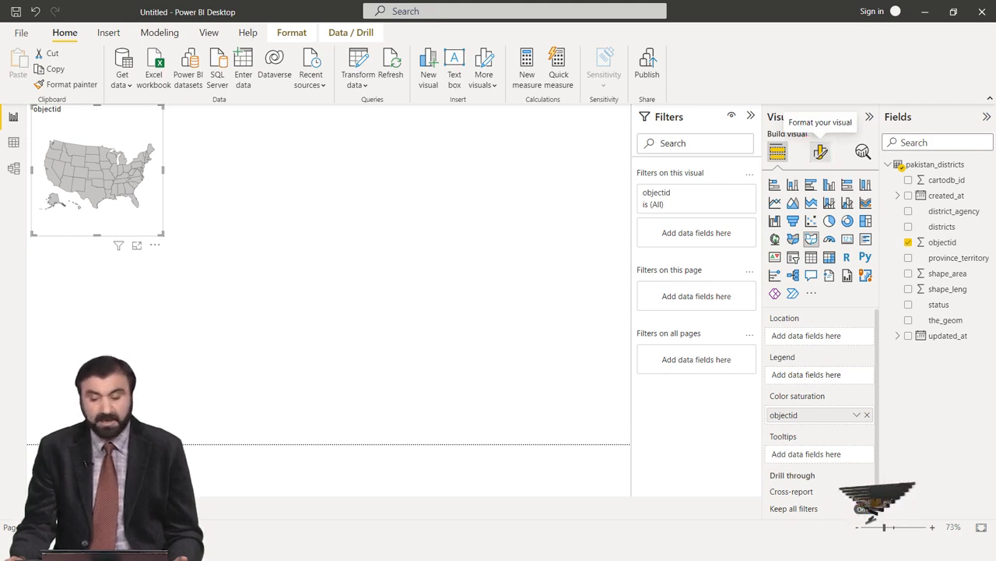
Step: Set the shape map's map type to Custom map and add pakistan_districts.json from Downloads as its map file
click(821, 152)
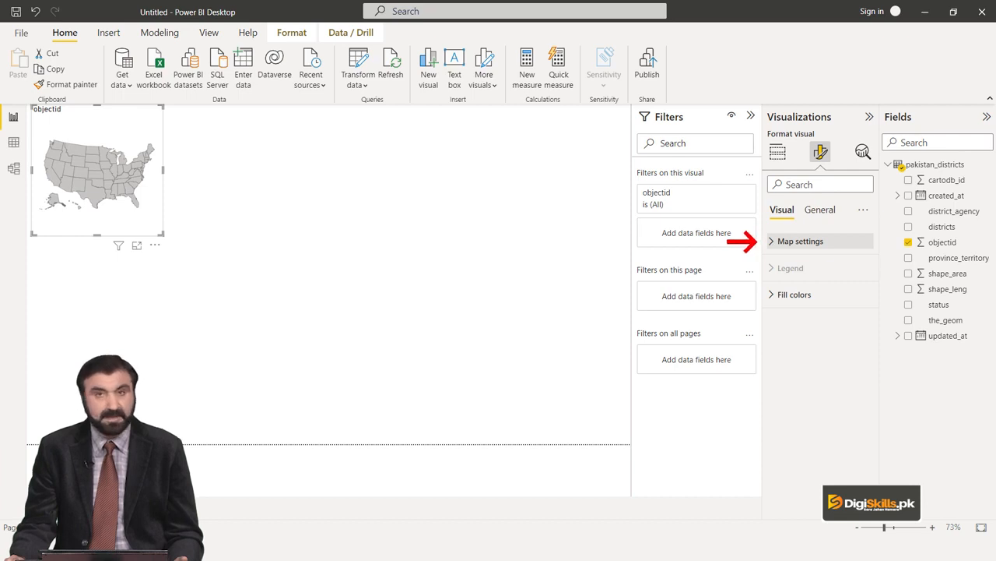
click(800, 240)
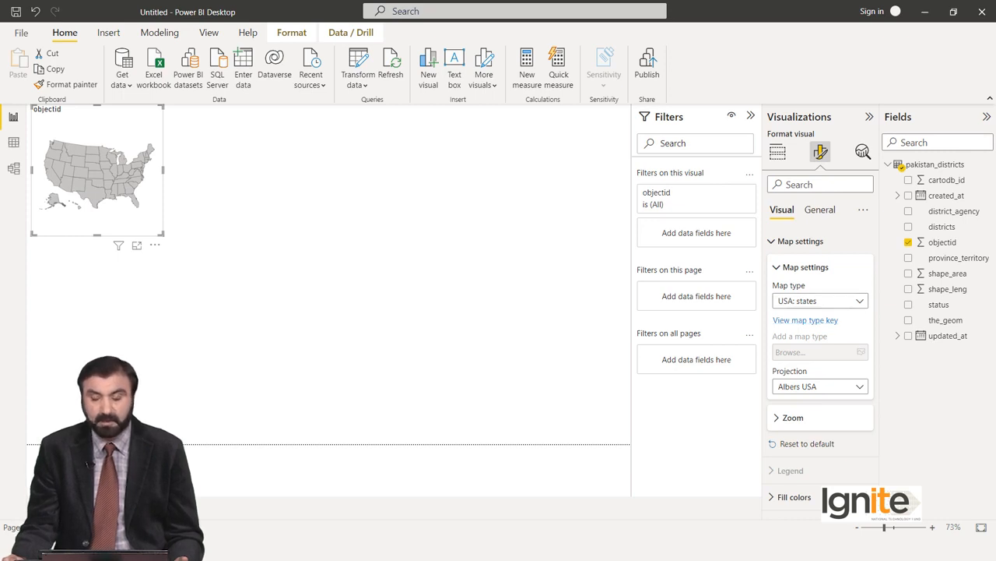
click(821, 300)
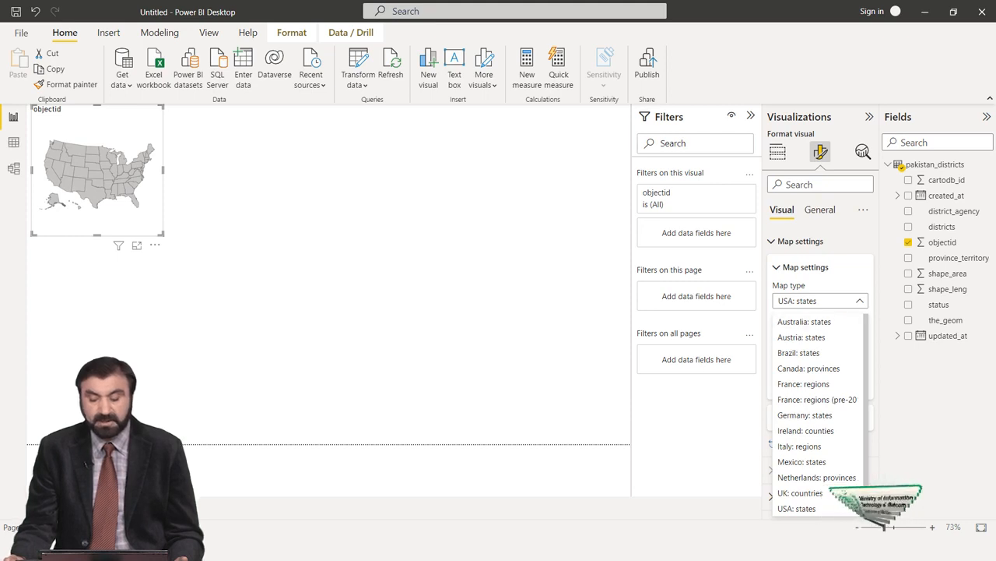
scroll(818, 415, down, 1)
scroll(818, 413, down, 1)
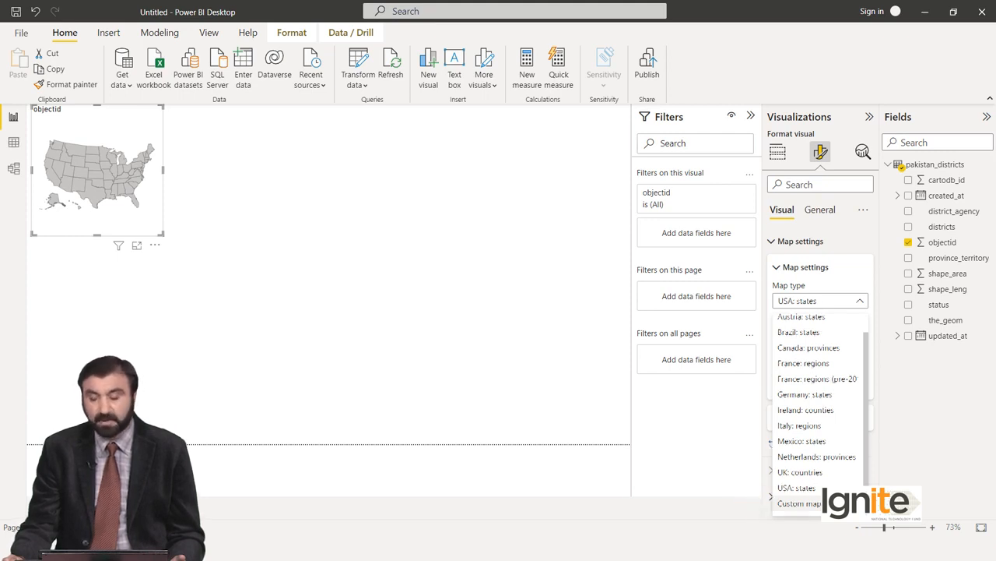
click(800, 504)
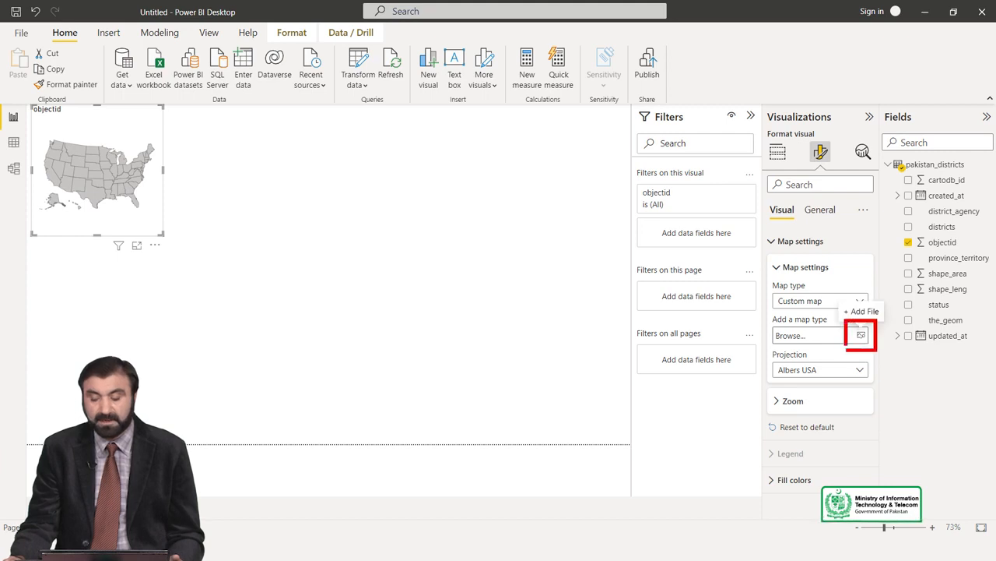
click(861, 335)
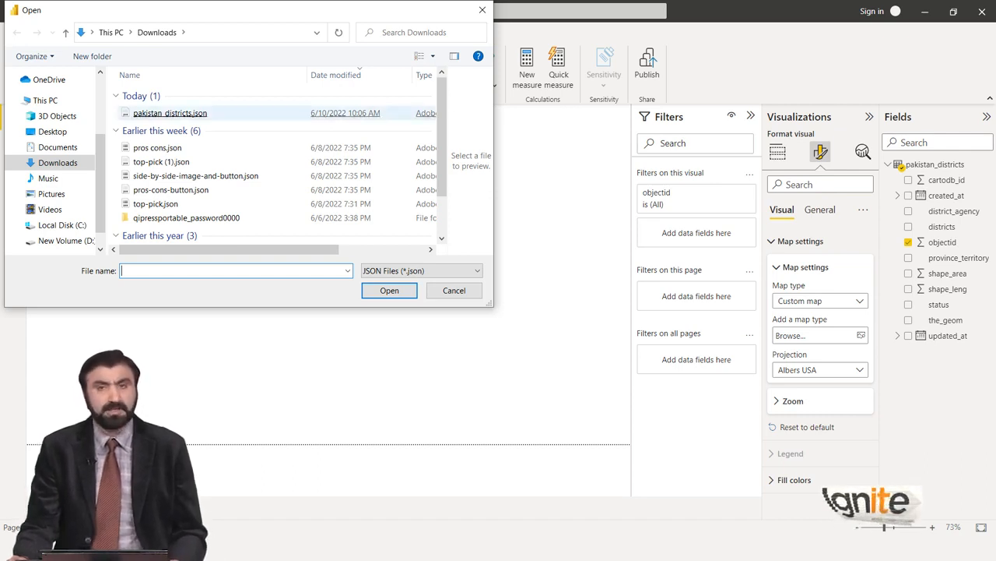
double_click(170, 113)
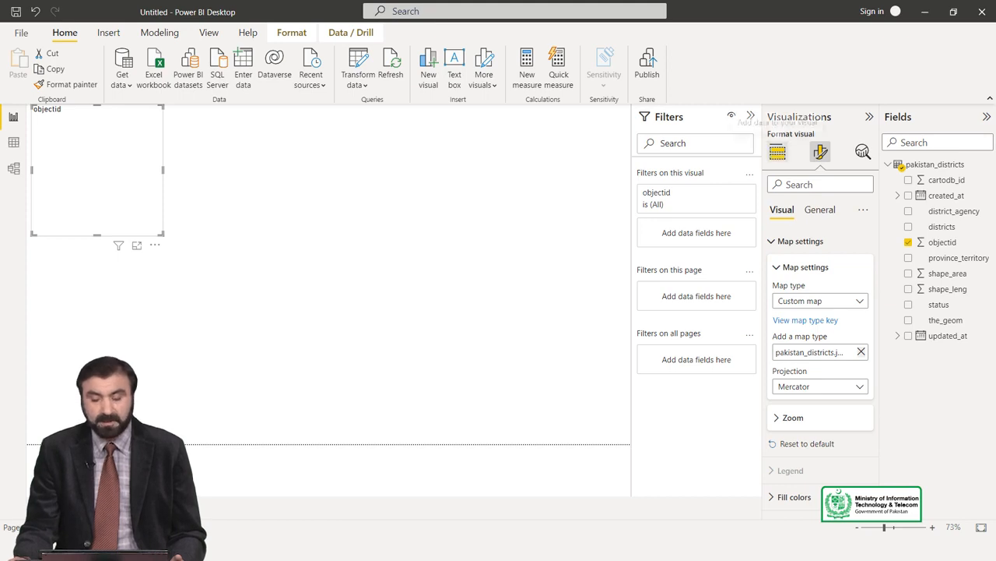
Step: Convert the shape map to a Map visual and enlarge it to cover most of the report page
click(777, 151)
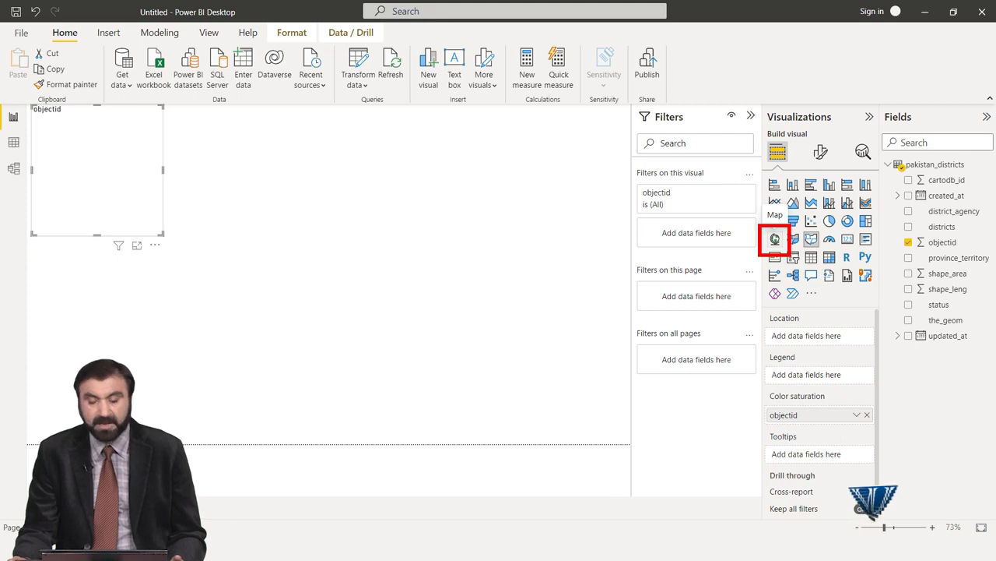
click(775, 239)
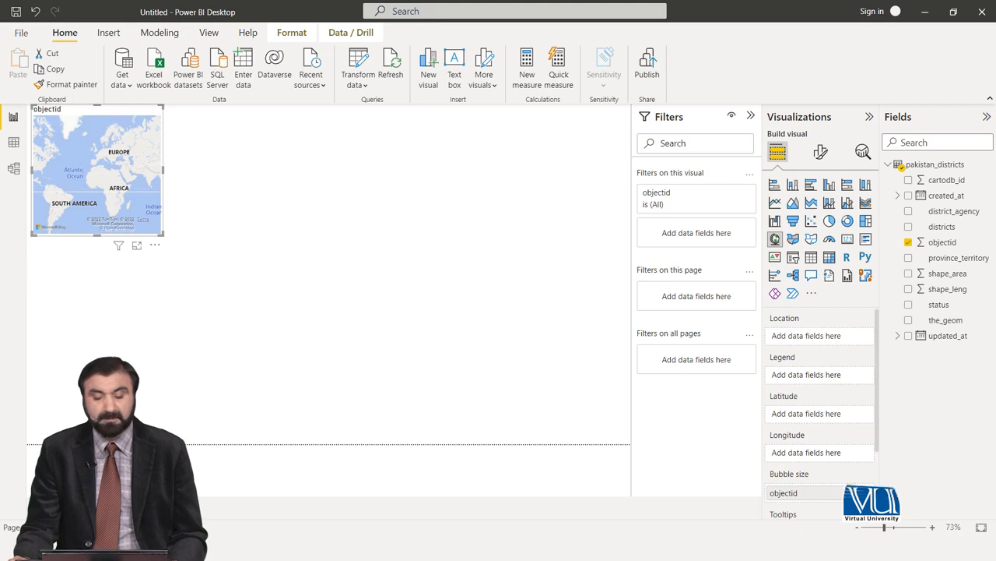
drag(162, 233, 573, 428)
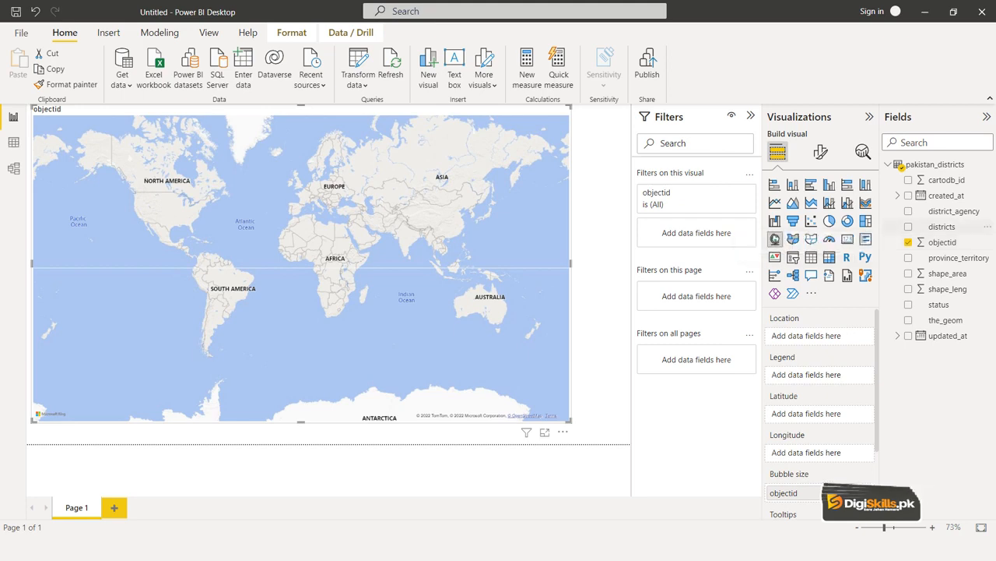
Step: Assign the districts field to the map's Location and inspect the bubbles over Pakistan
drag(942, 227, 825, 336)
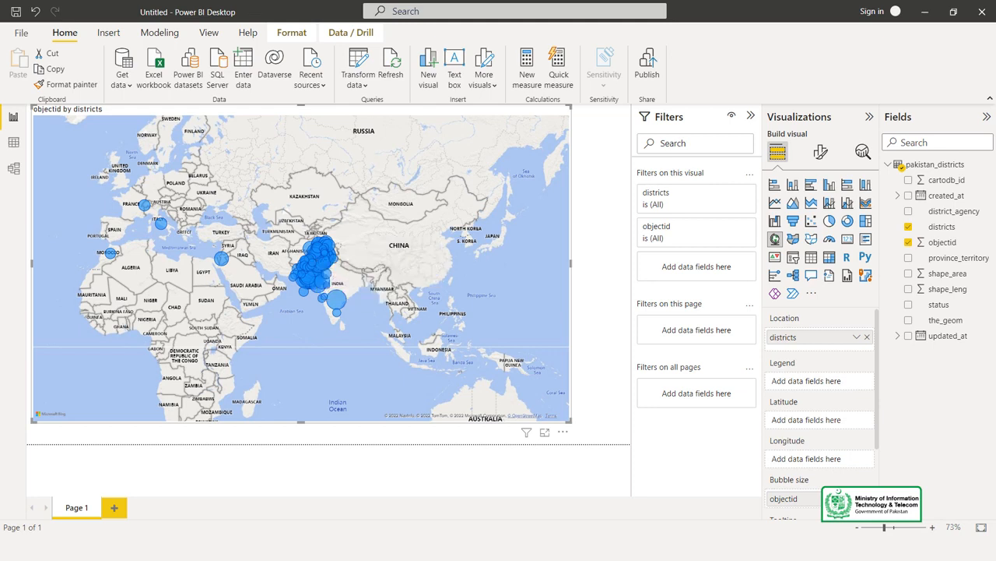
scroll(381, 343, up, 2)
scroll(384, 348, up, 2)
drag(148, 132, 514, 441)
drag(265, 128, 436, 445)
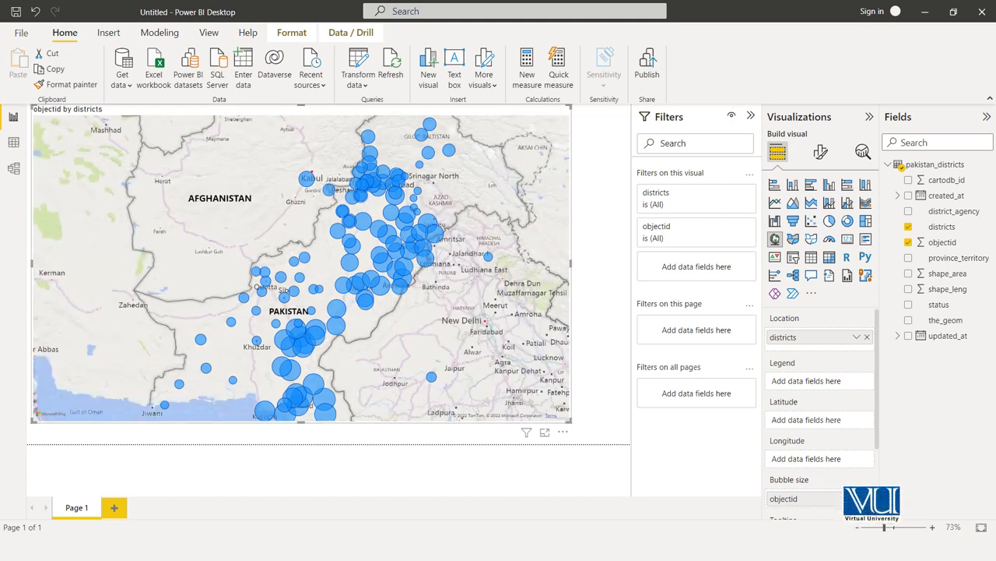
Step: Inspect the district bubbles over Pakistan up close and read the district and objectid details of individual bubbles
scroll(281, 289, up, 3)
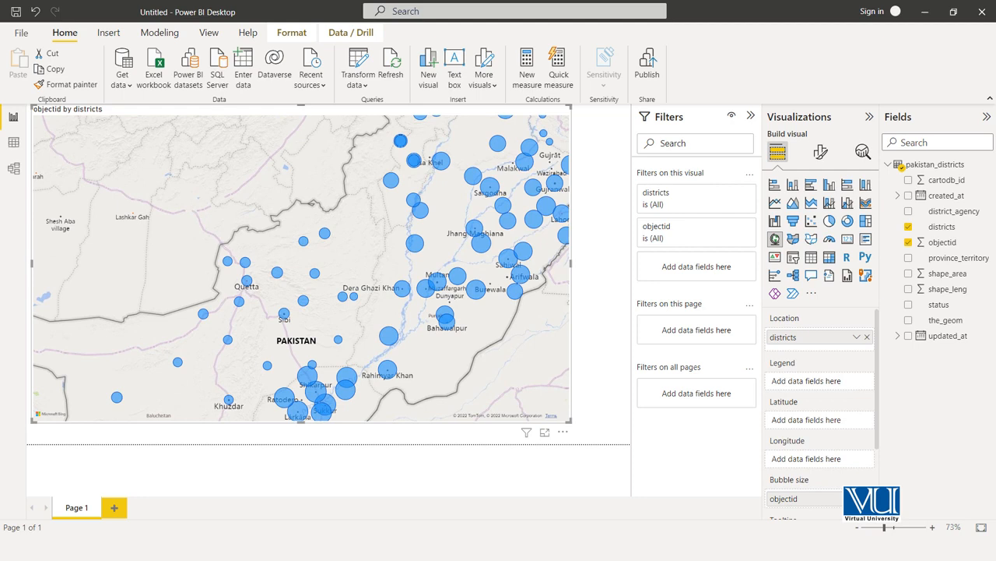
drag(532, 348, 402, 286)
scroll(402, 286, up, 1)
scroll(301, 268, down, 5)
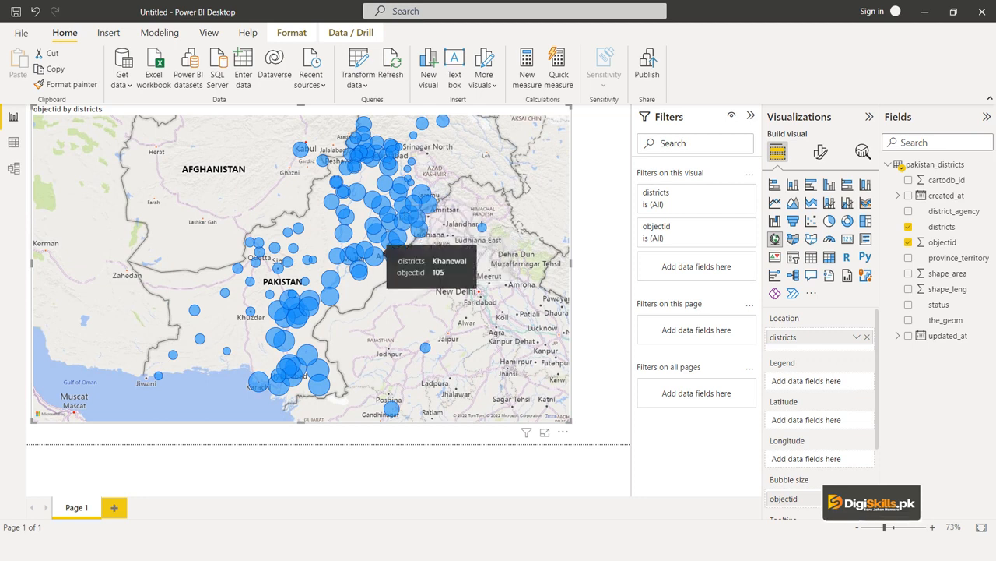
mouse_move(359, 263)
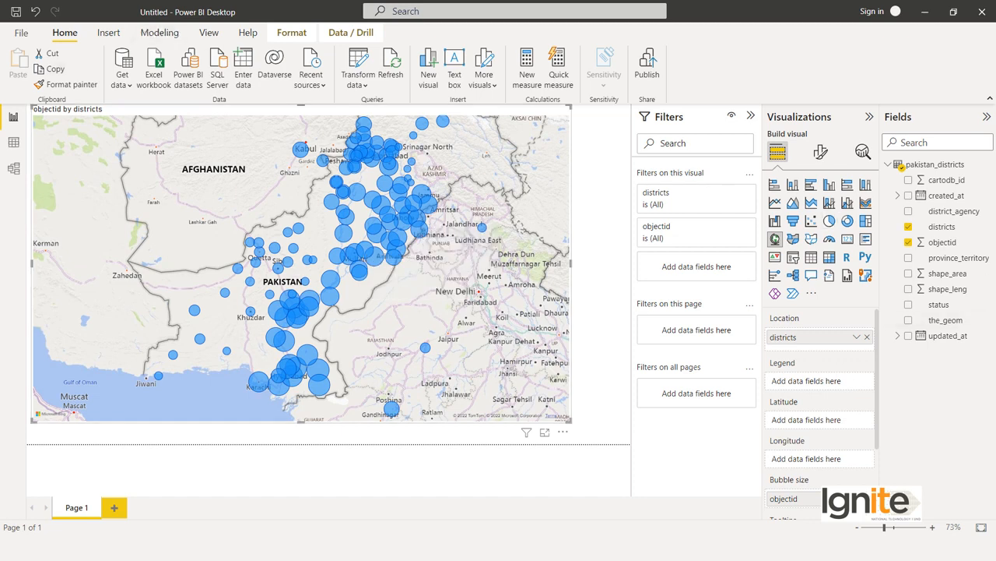
Step: Preview Sheet1 of the Excel workbook testmap.xlsx from Downloads, including its Total Sale and Profit columns, and load it into the report
click(21, 33)
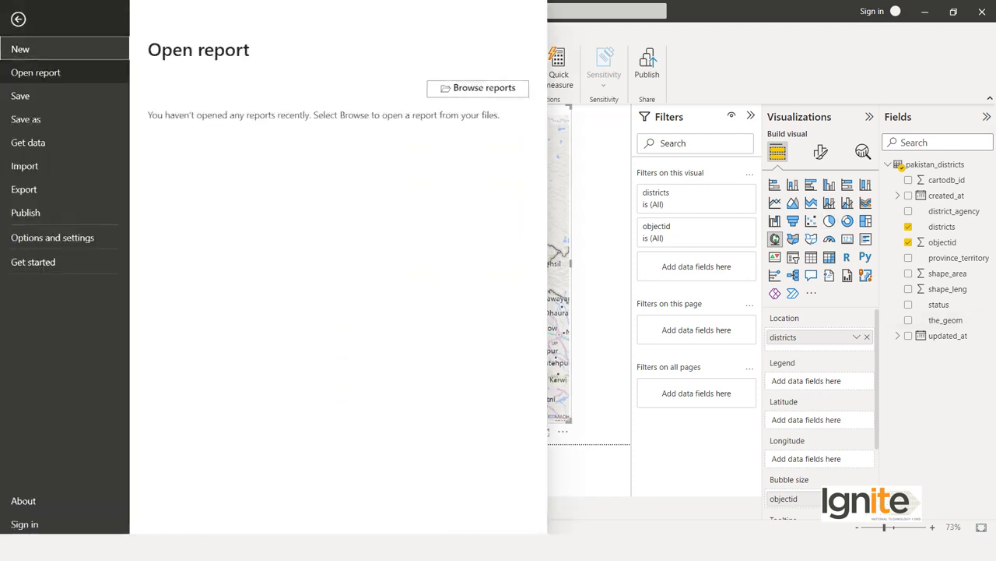
click(28, 143)
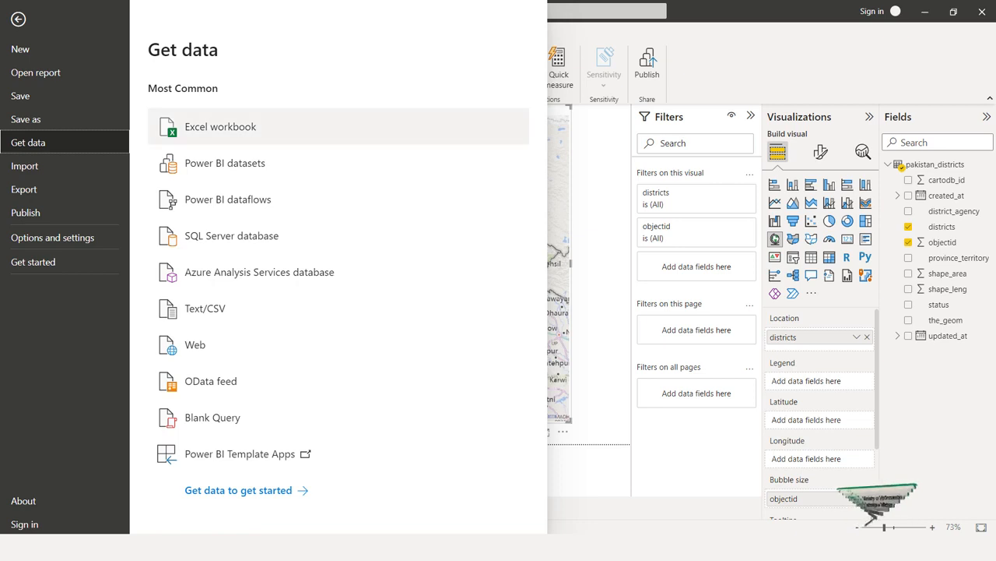
click(220, 128)
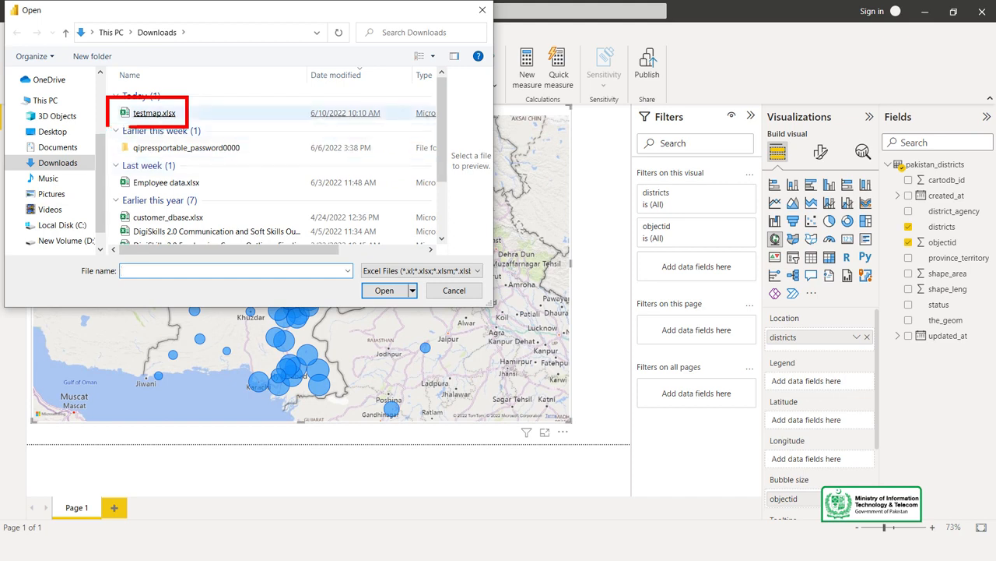
double_click(154, 113)
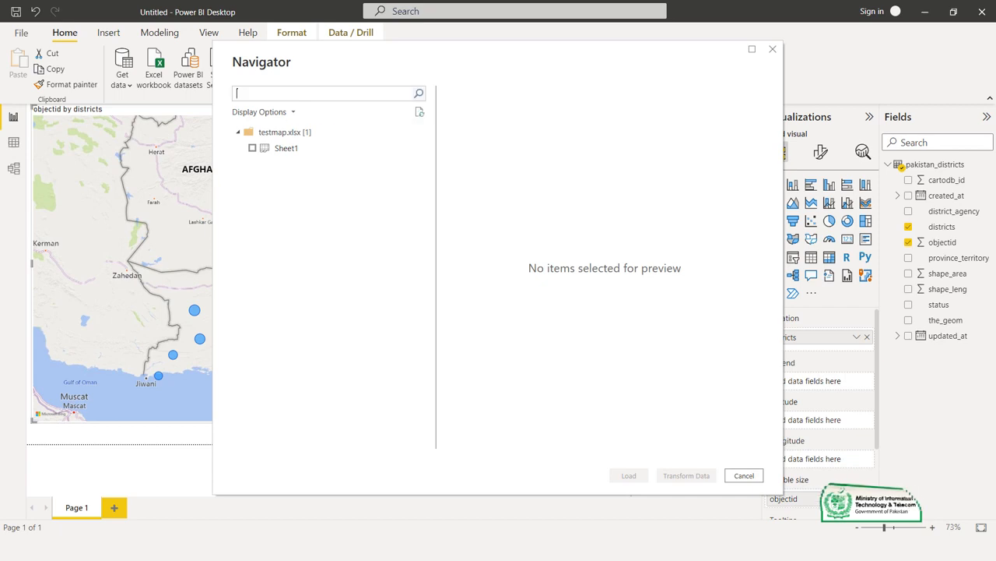
click(252, 148)
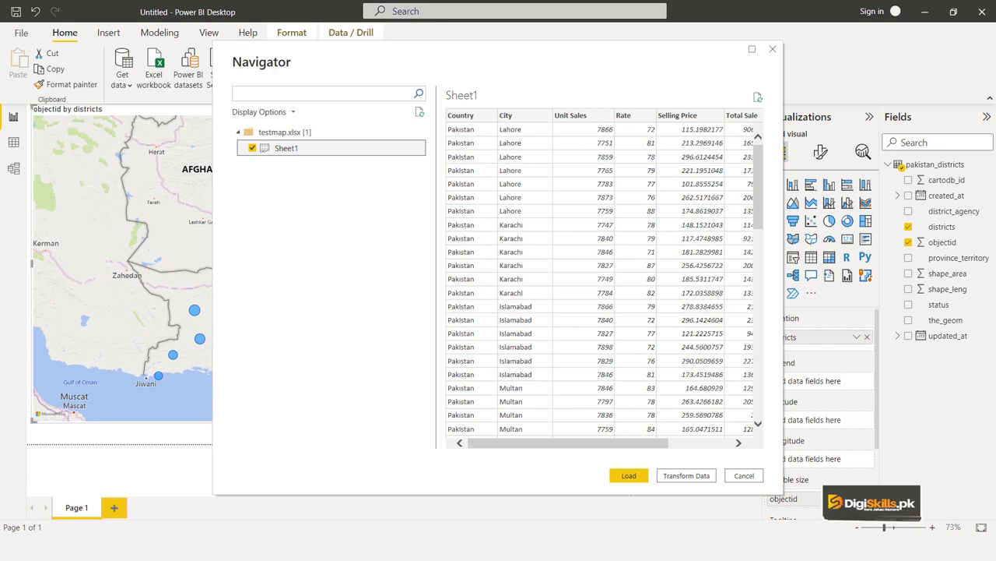
drag(569, 443, 632, 443)
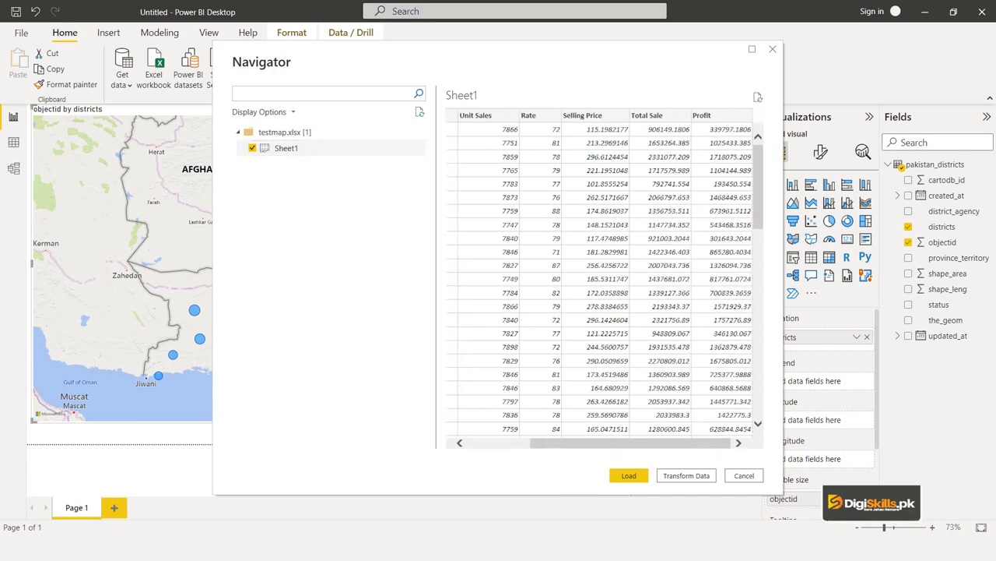
drag(632, 443, 568, 443)
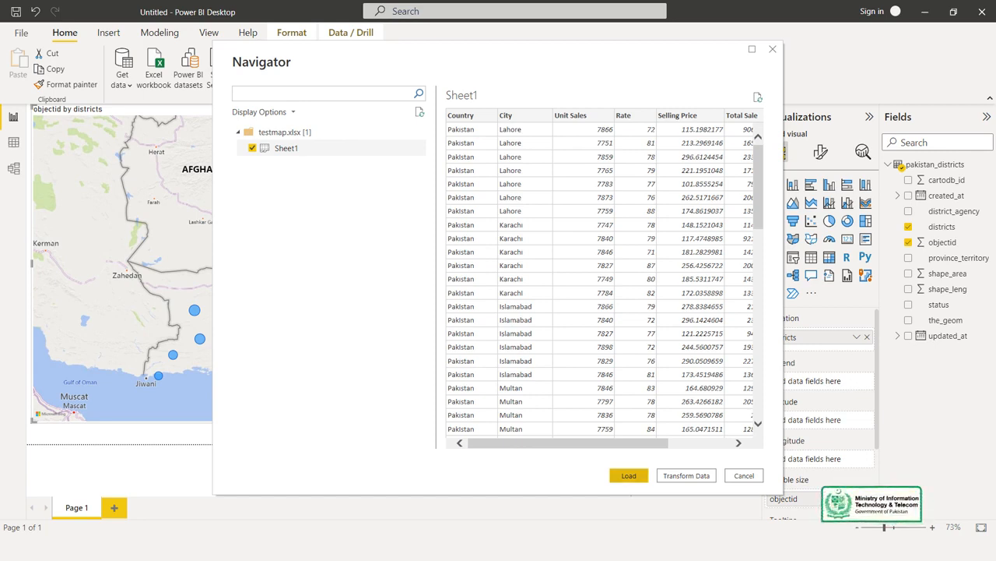
click(629, 476)
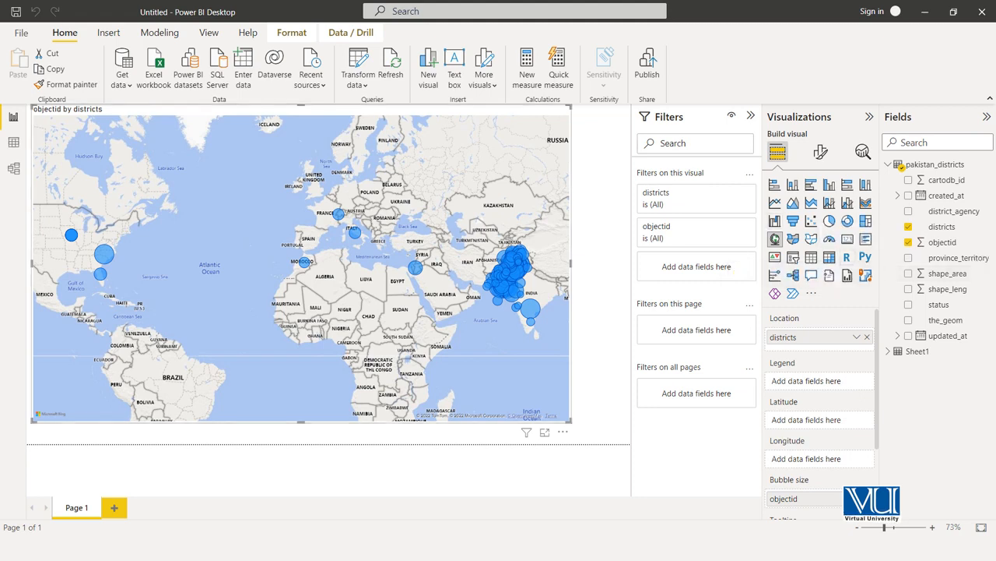
Step: Create a model relationship between districts in pakistan_districts and City in Sheet1, and return to the report page
click(13, 169)
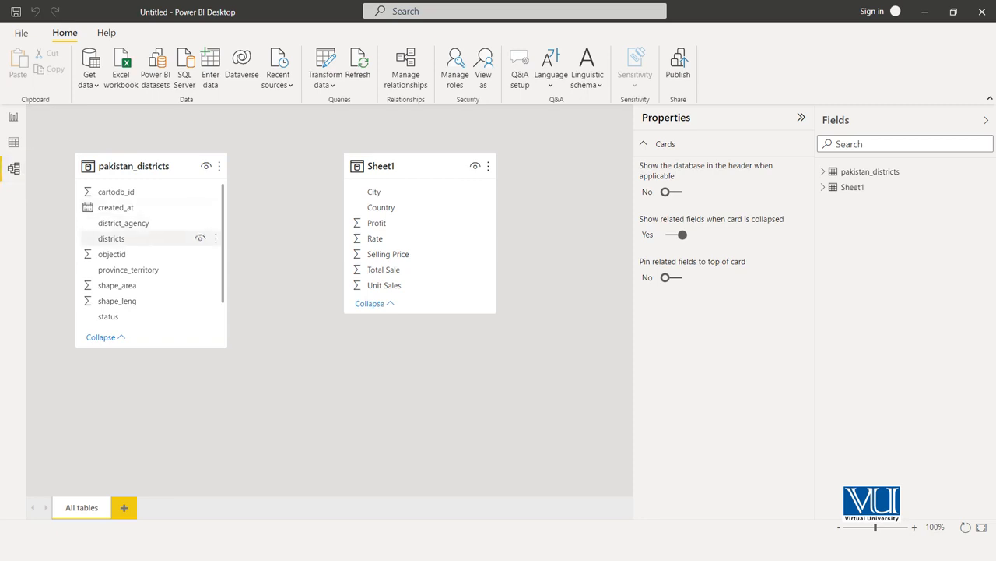
drag(111, 238, 376, 196)
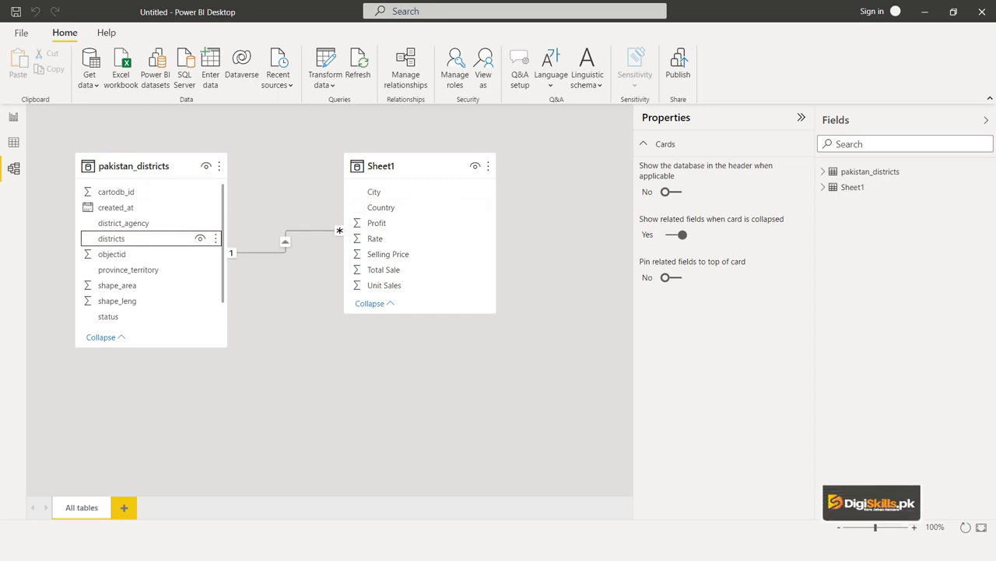
click(13, 117)
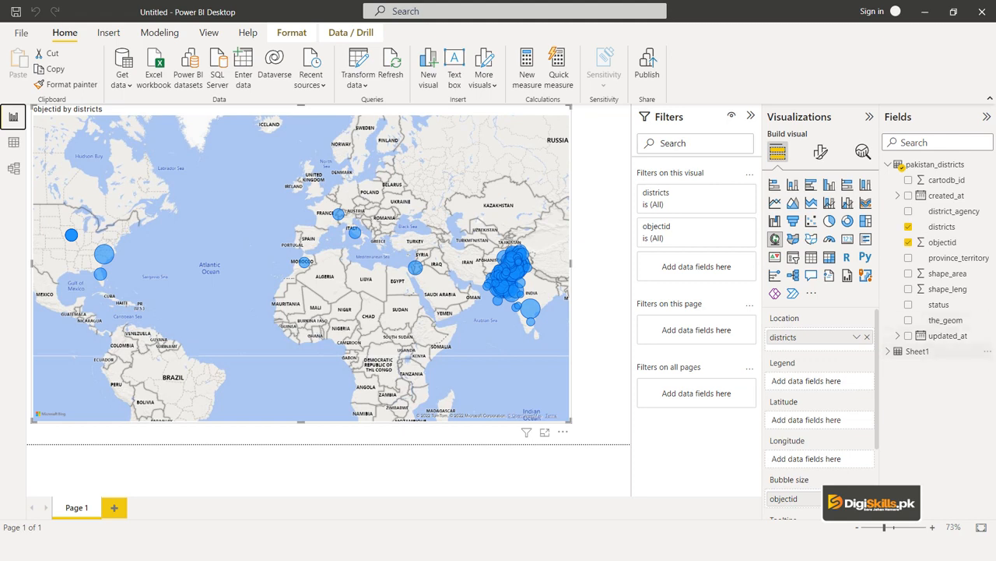
Step: Replace objectid with Sheet1's Total Sale field as the map's bubble size
click(888, 351)
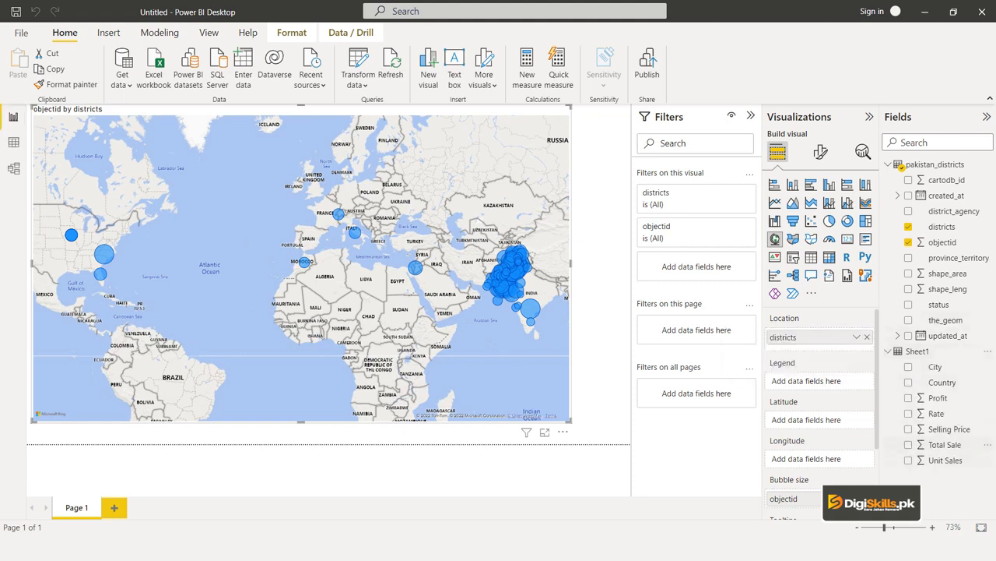
scroll(822, 404, down, 1)
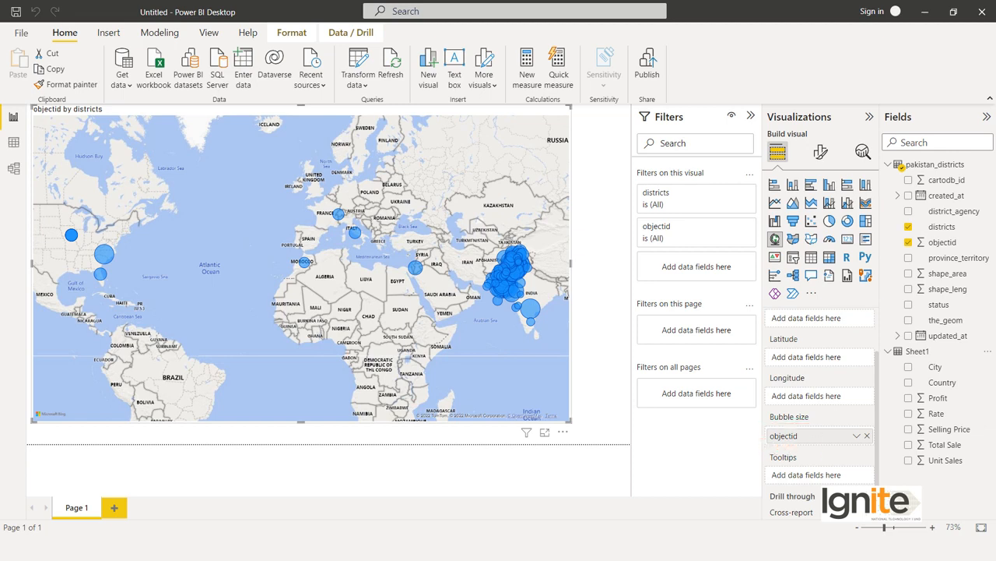
click(867, 436)
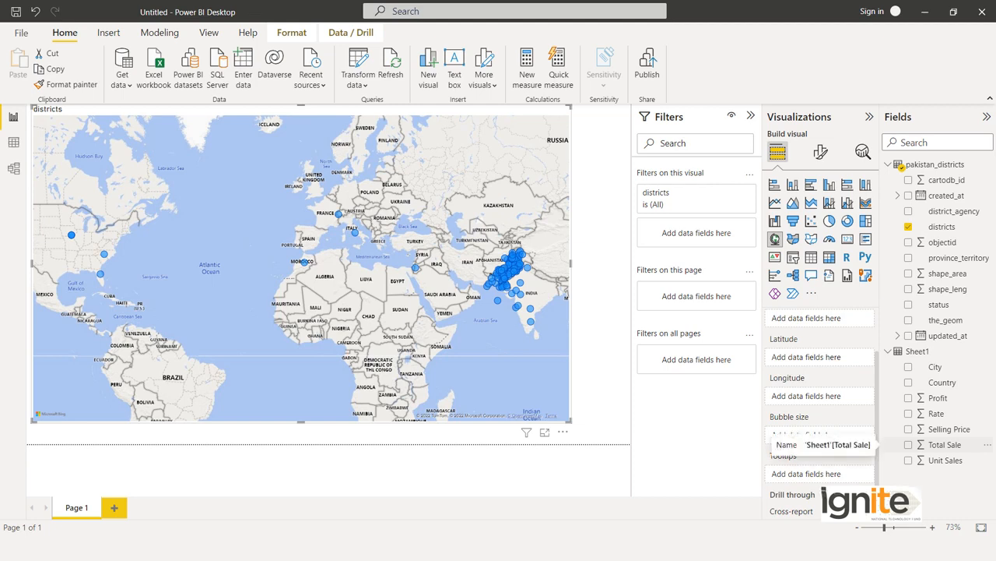
drag(944, 444, 810, 434)
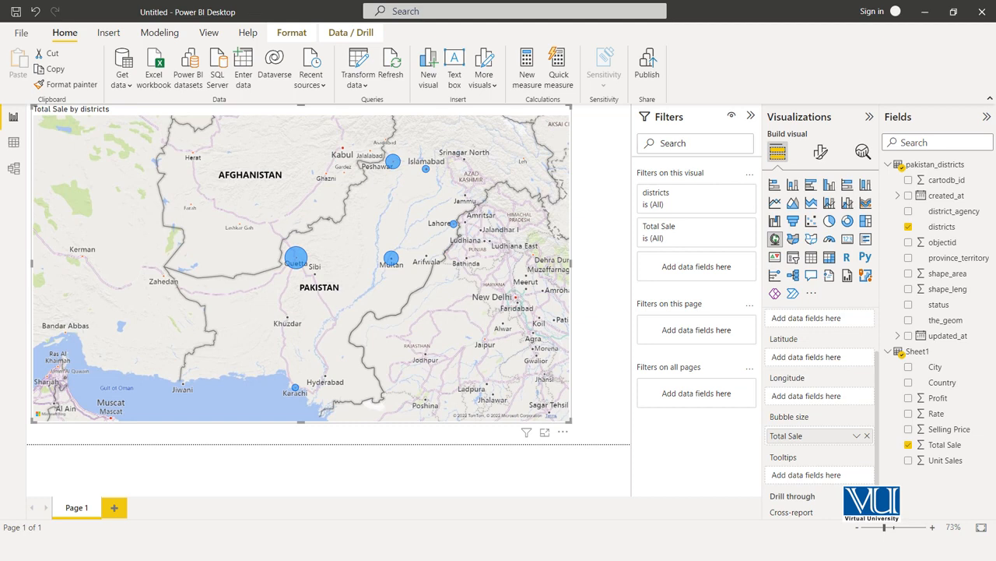
Step: Examine the Total Sale bubbles on the map around Multan and across Pakistan's cities
scroll(409, 254, up, 2)
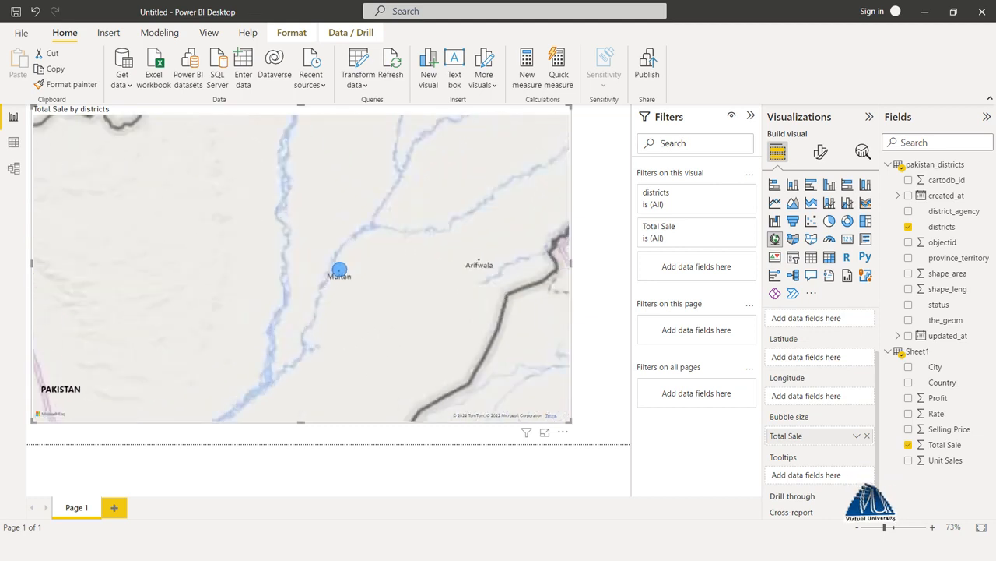
scroll(401, 278, down, 2)
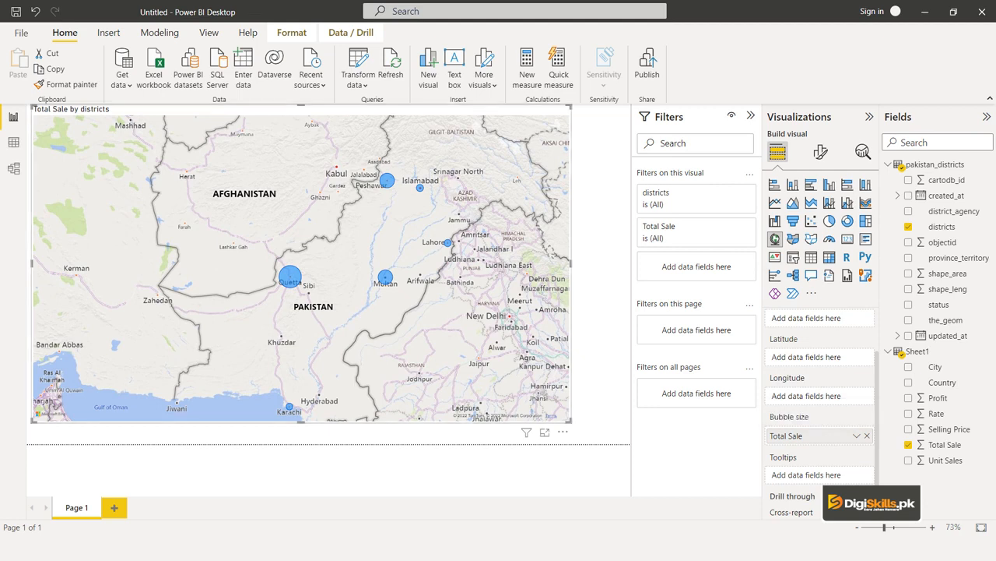
drag(335, 242, 302, 352)
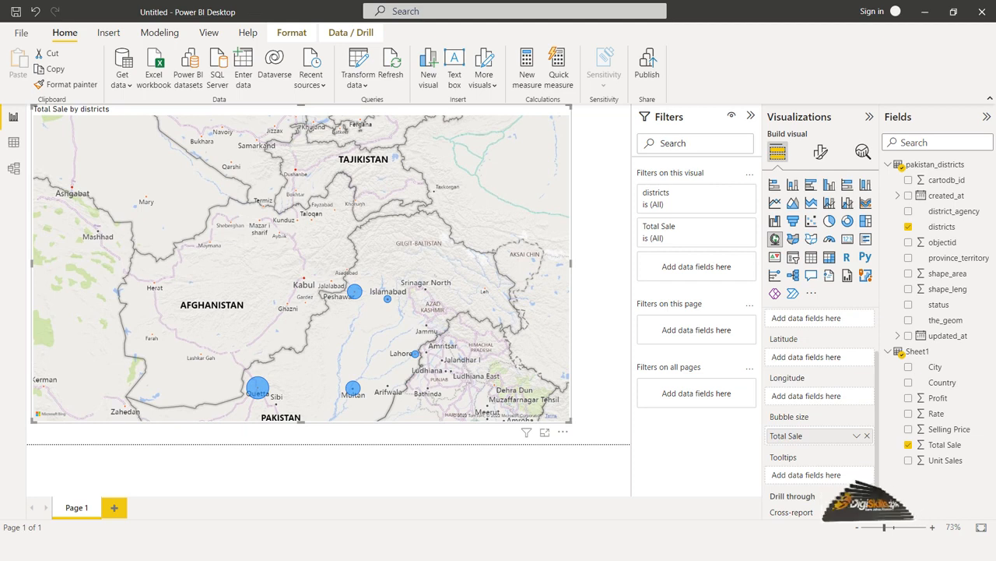